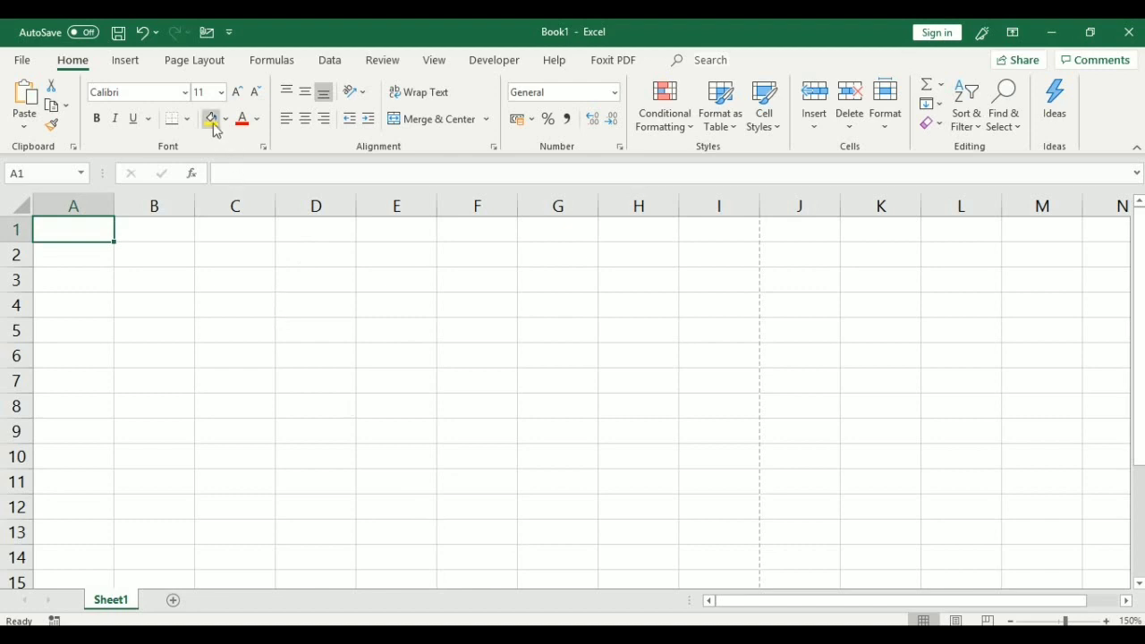
Step: Open Page Setup from the Page Layout ribbon, showing its Header/Footer settings
{"action": "left_click", "coordinate": [197, 62]}
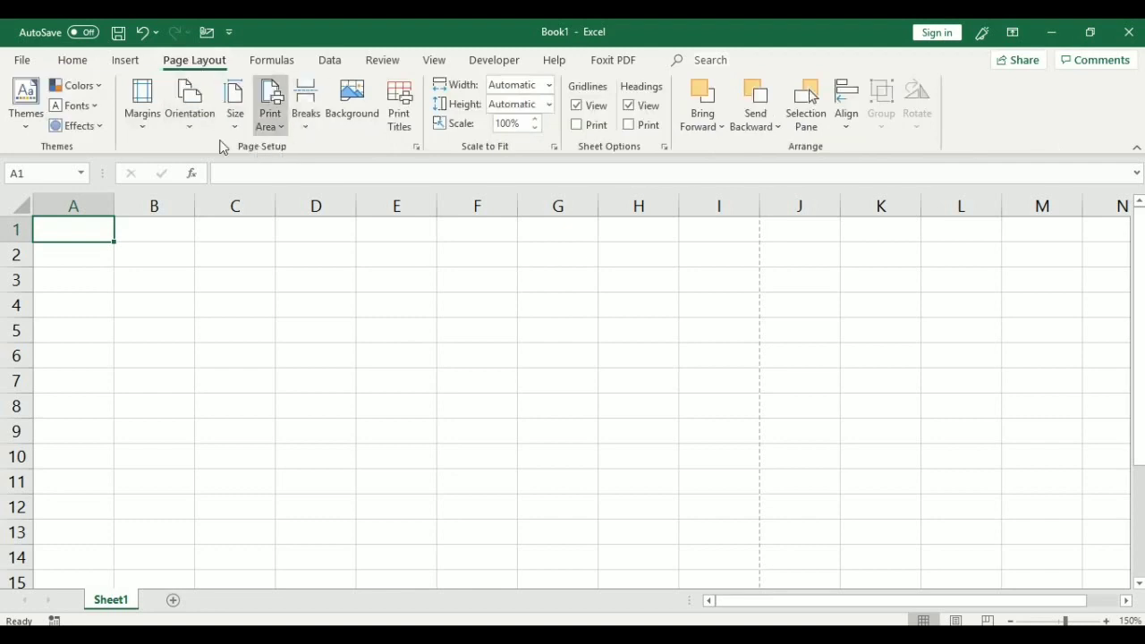
{"action": "left_click", "coordinate": [418, 147]}
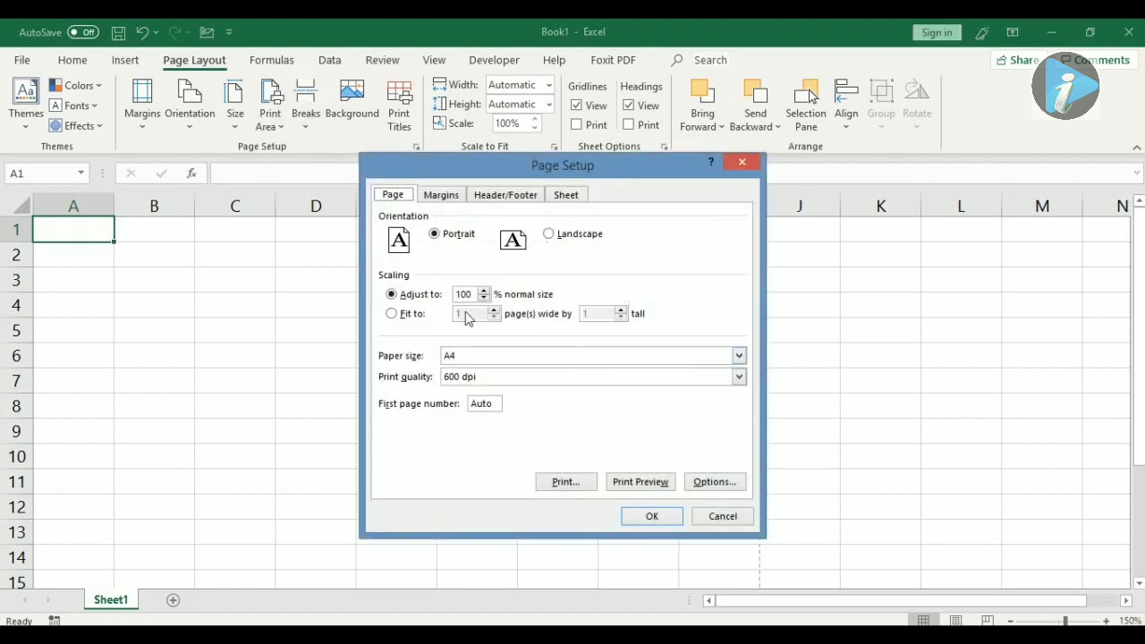
{"action": "left_click", "coordinate": [506, 197]}
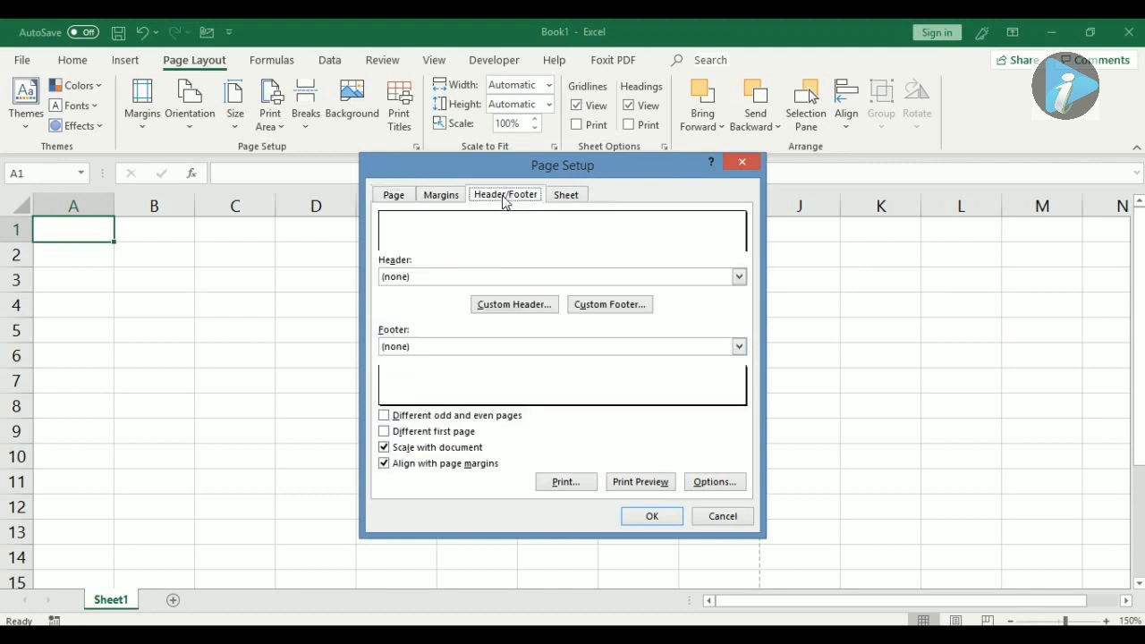
Step: Open the Custom Header editor from Page Setup's Header/Footer settings
{"action": "left_click", "coordinate": [507, 305]}
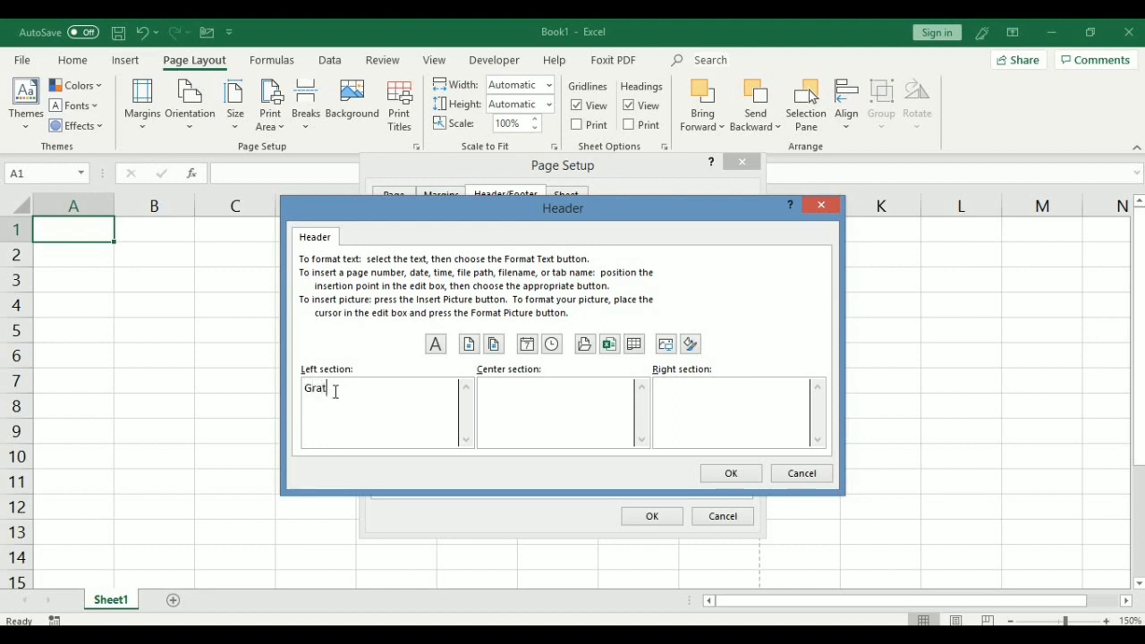
Step: Finish typing 'Grafted Technology' in the header's left section and select it
{"action": "type", "text": "fted Technology"}
{"action": "left_click_drag", "start_coordinate": [407, 390], "coordinate": [291, 391]}
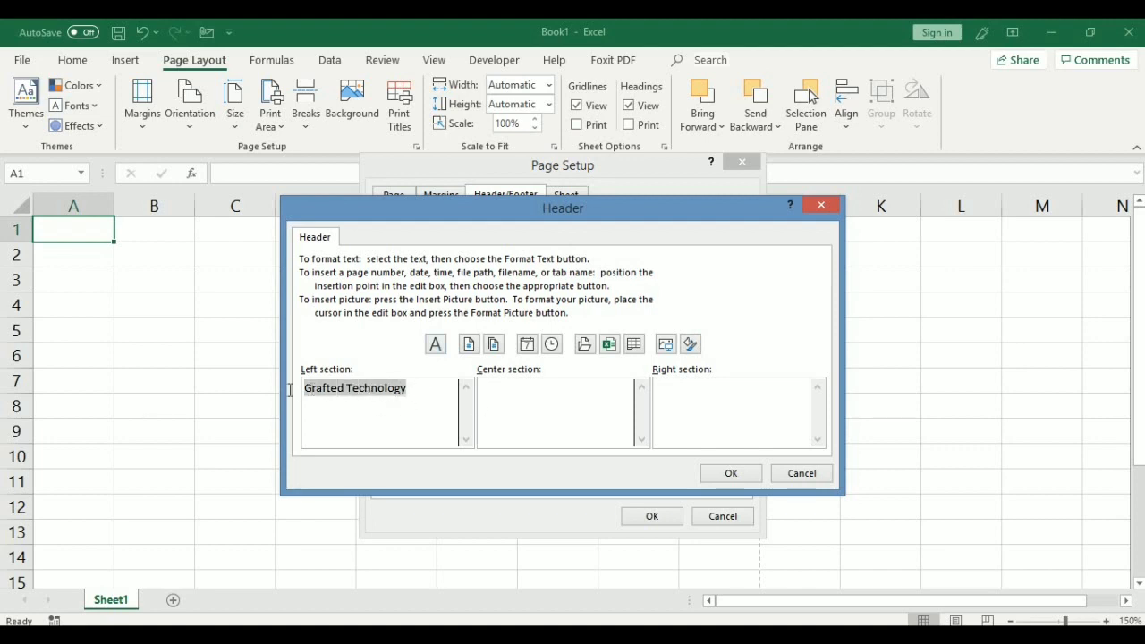
Step: Format 'Grafted Technology' as Abadi, bold, 14 pt, red, with no underline
{"action": "left_click", "coordinate": [436, 347]}
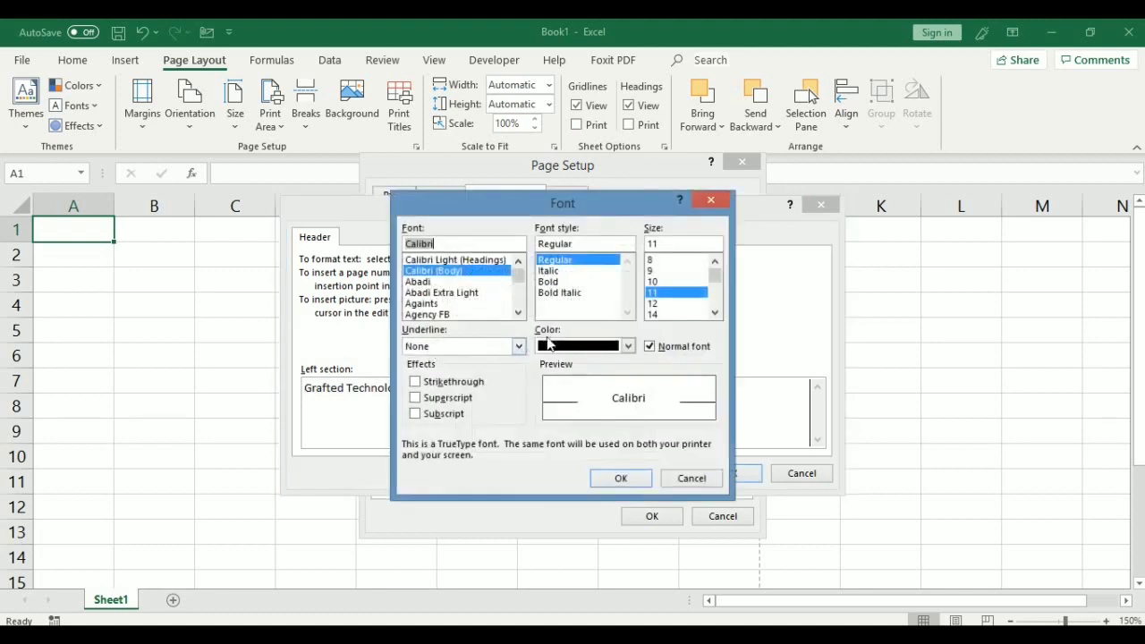
{"action": "left_click", "coordinate": [557, 283]}
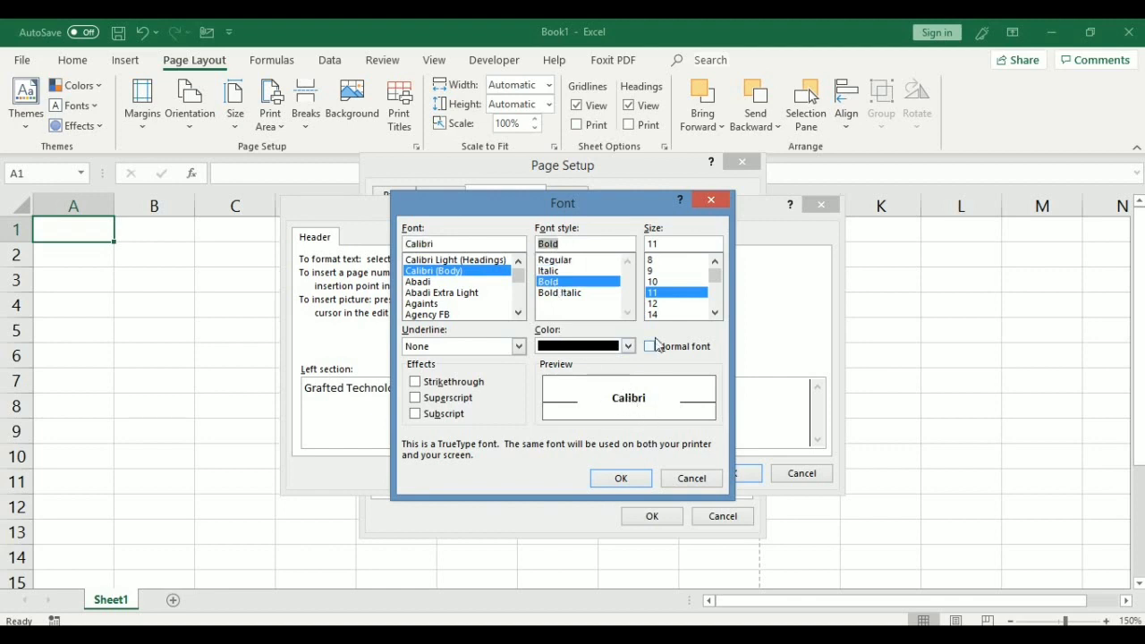
{"action": "left_click", "coordinate": [715, 313]}
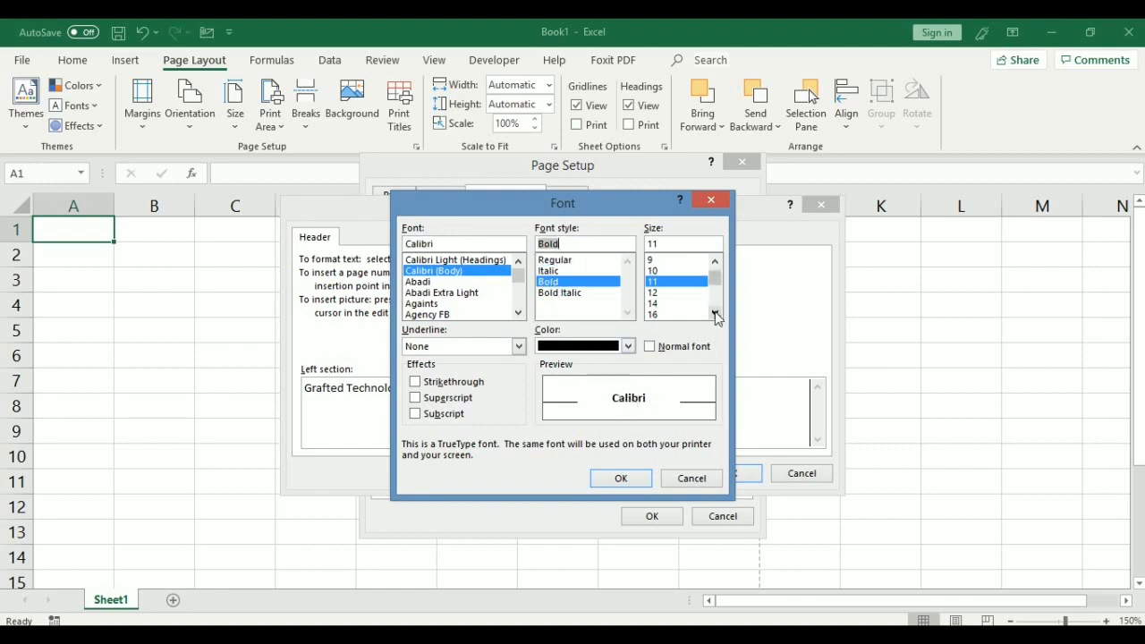
{"action": "left_click", "coordinate": [655, 303]}
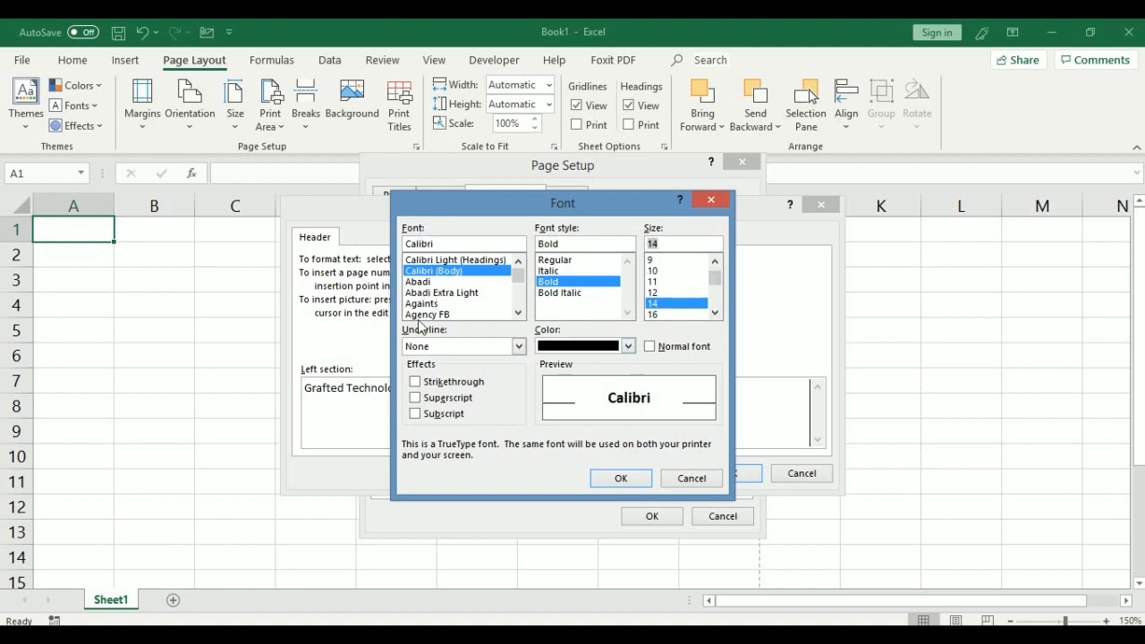
{"action": "left_click", "coordinate": [419, 283]}
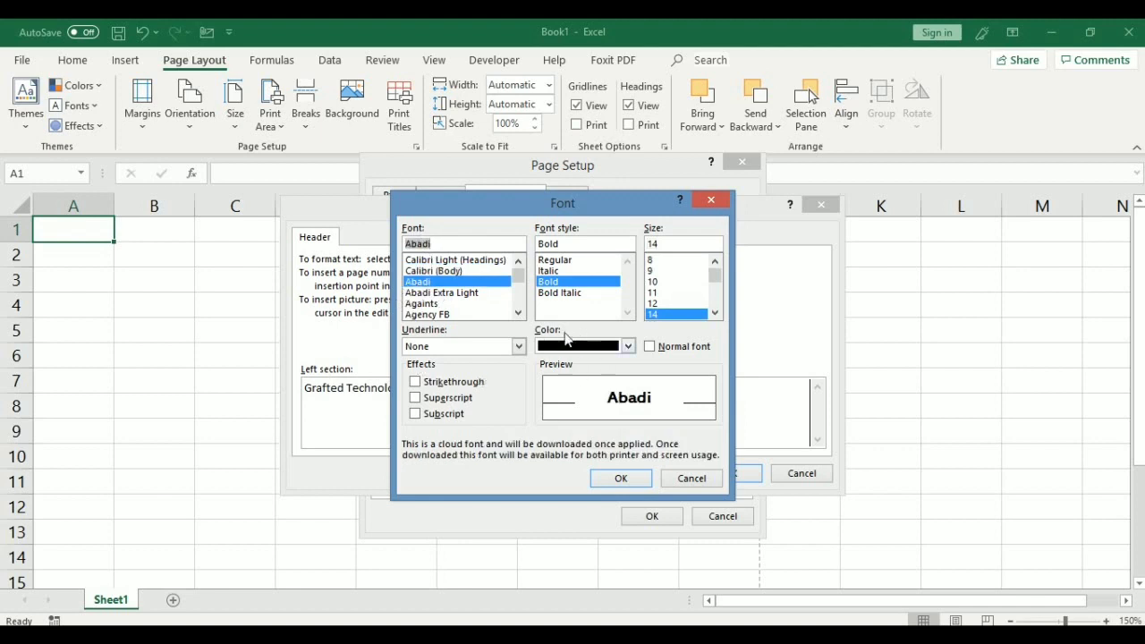
{"action": "left_click", "coordinate": [519, 346]}
{"action": "left_click", "coordinate": [461, 388]}
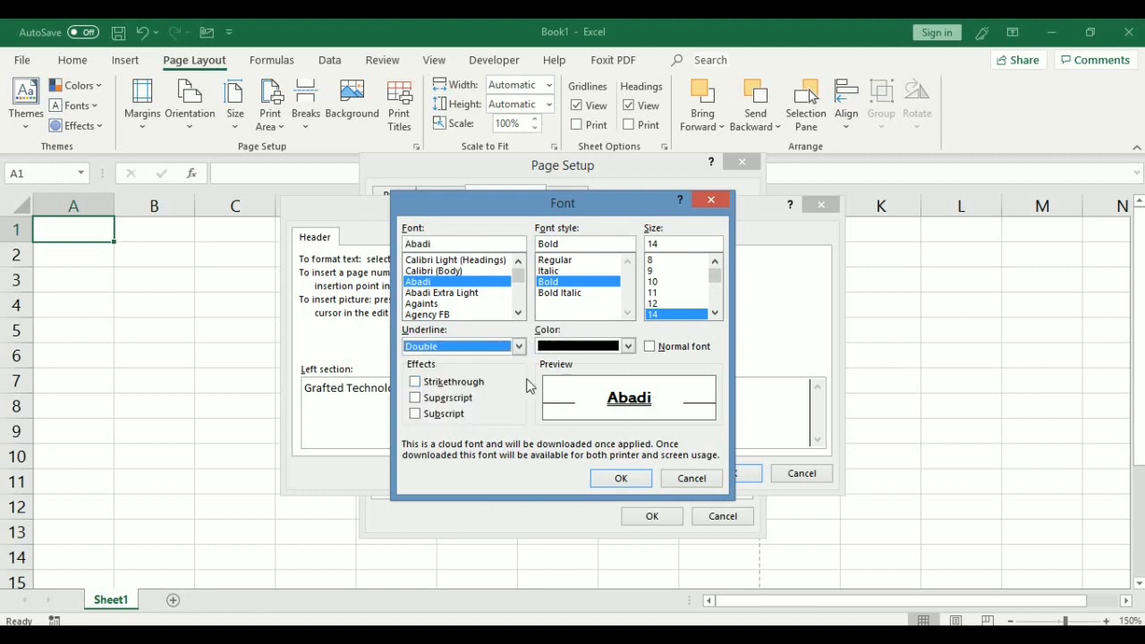
{"action": "left_click", "coordinate": [519, 346]}
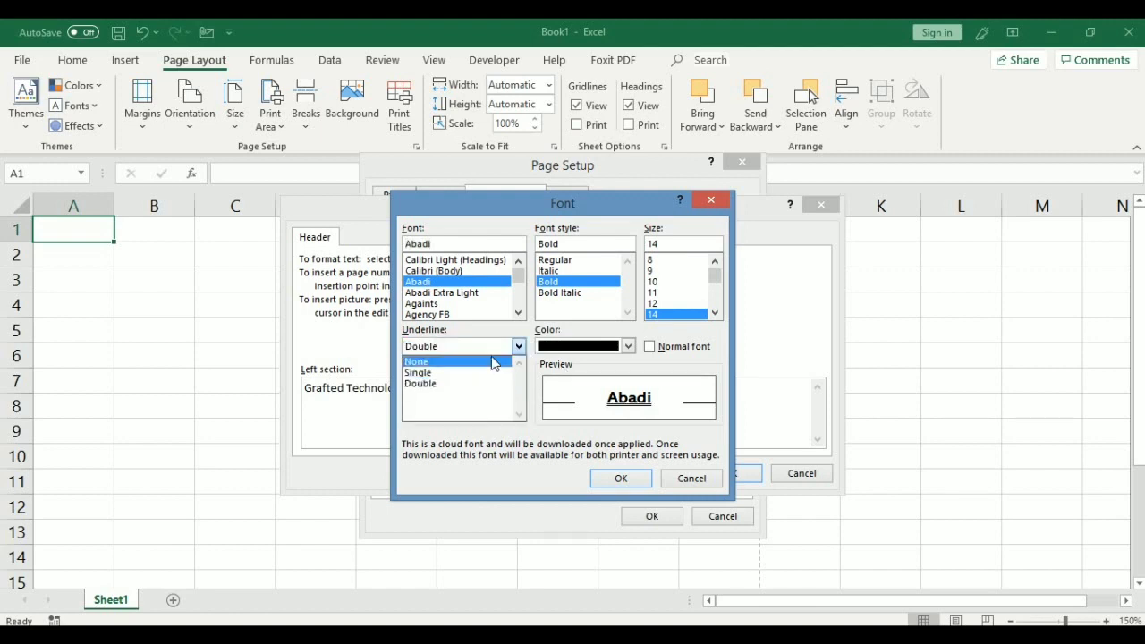
{"action": "left_click", "coordinate": [497, 362]}
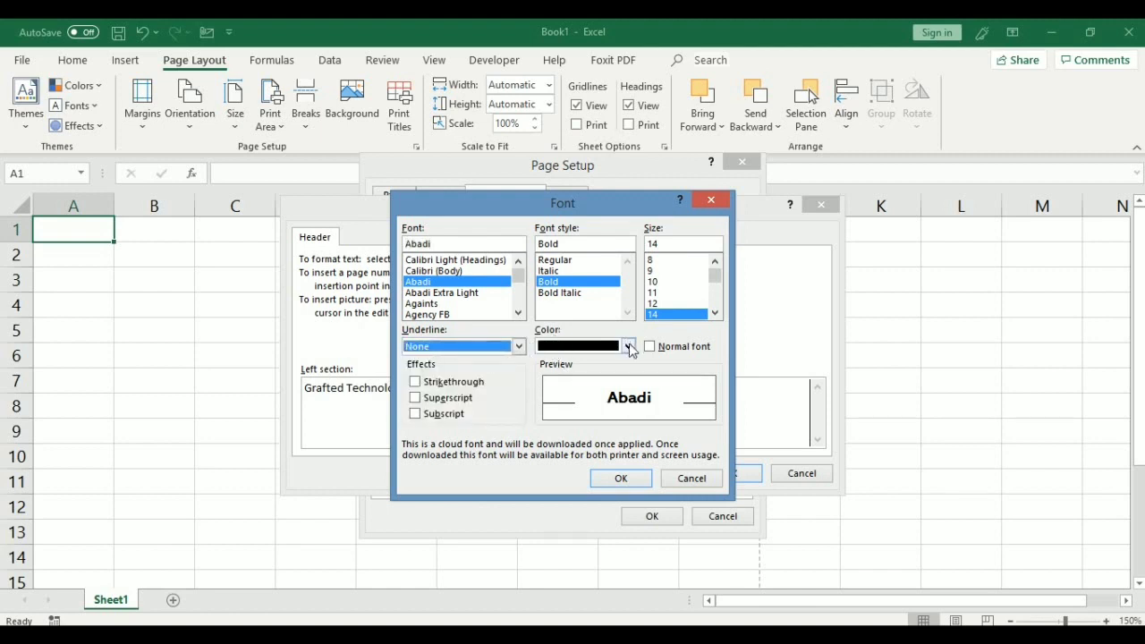
{"action": "left_click", "coordinate": [629, 346]}
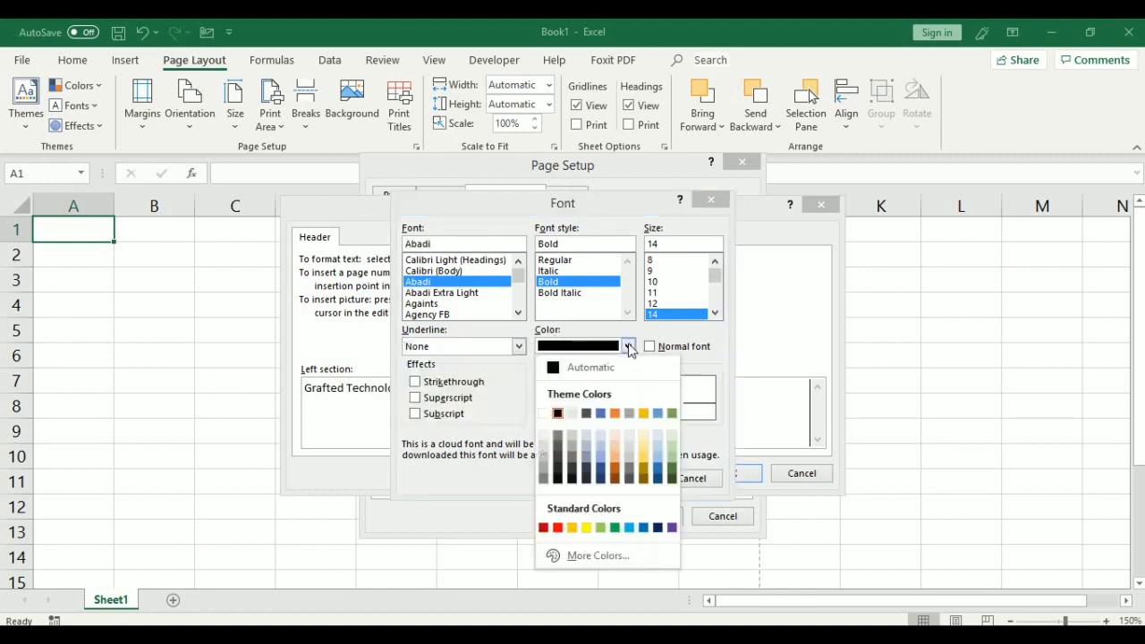
{"action": "left_click", "coordinate": [558, 527]}
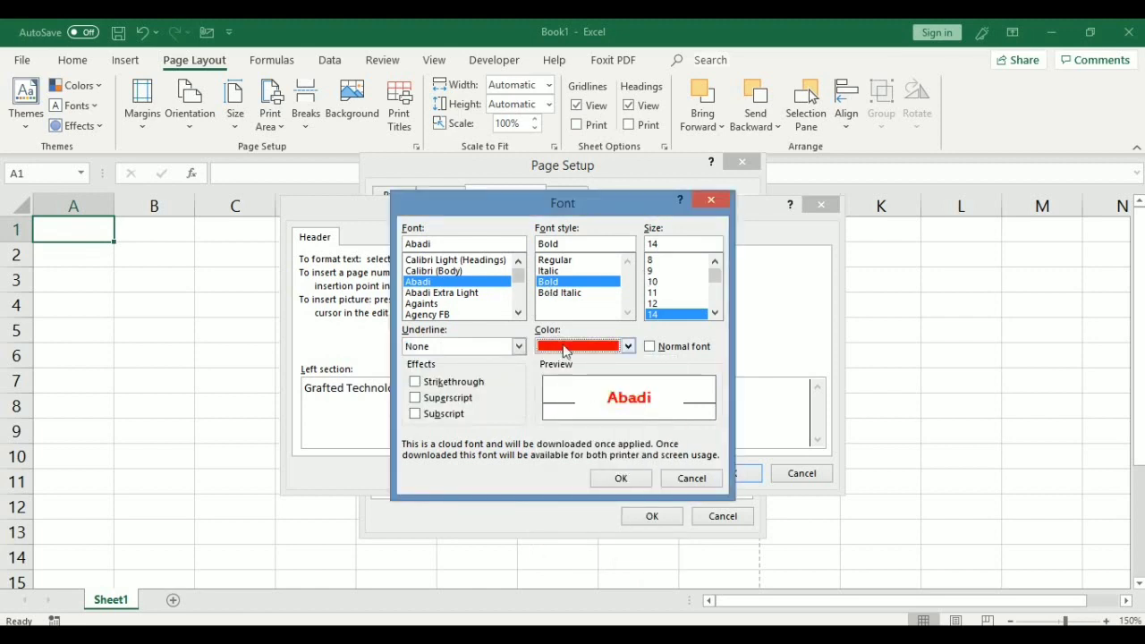
{"action": "left_click", "coordinate": [617, 479]}
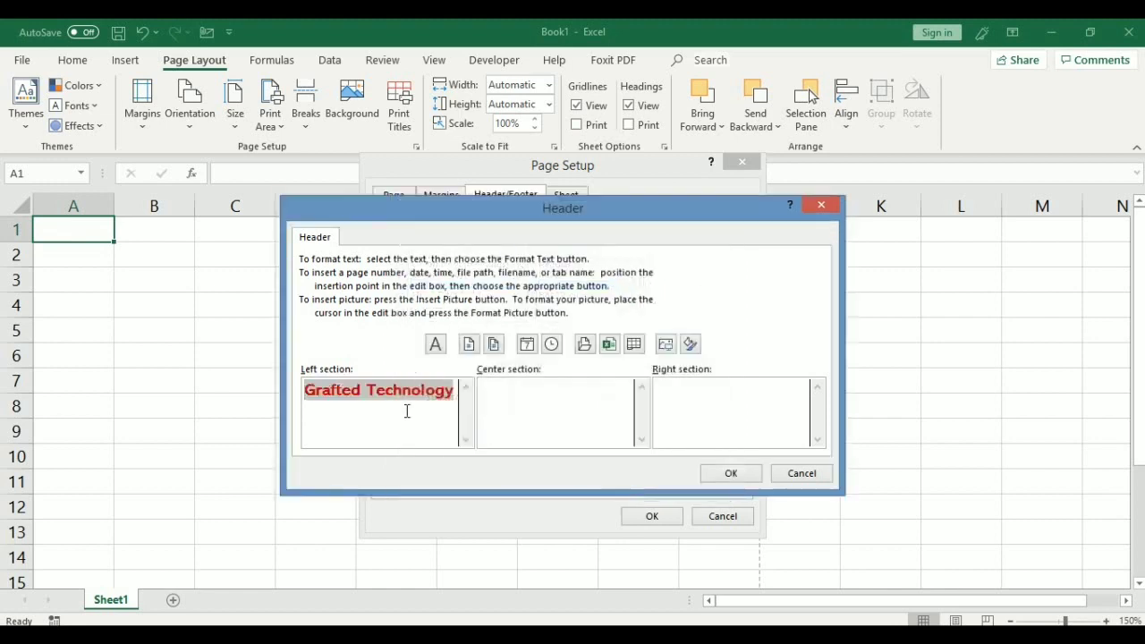
Step: Insert the date in the center section and the file name on the right, then confirm the header
{"action": "left_click", "coordinate": [533, 401]}
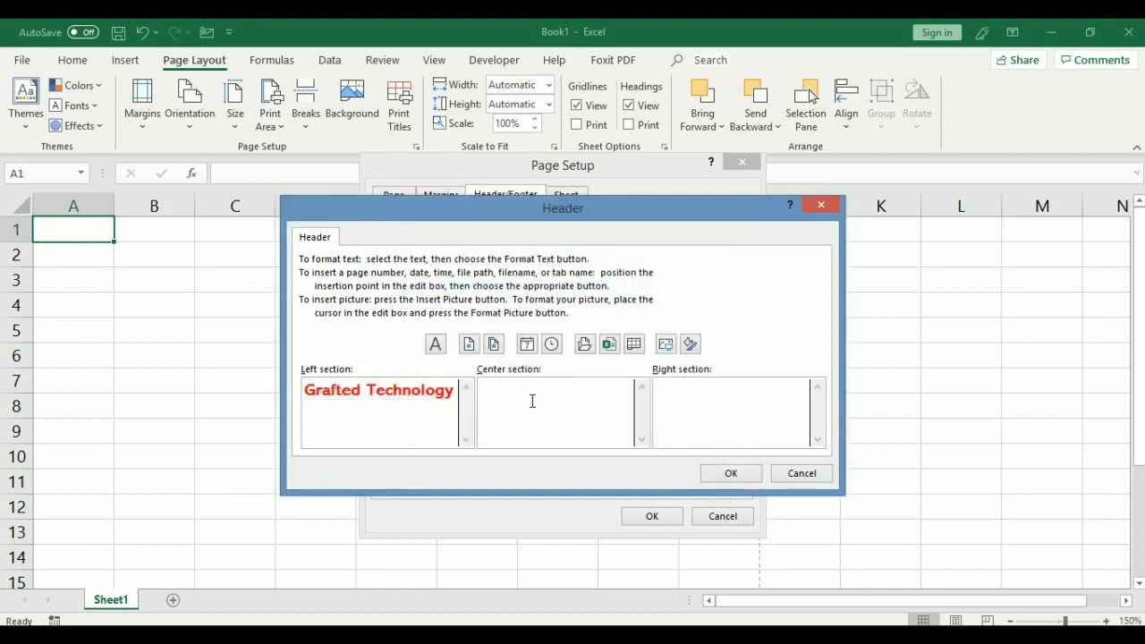
{"action": "left_click", "coordinate": [527, 345]}
{"action": "left_click", "coordinate": [608, 345]}
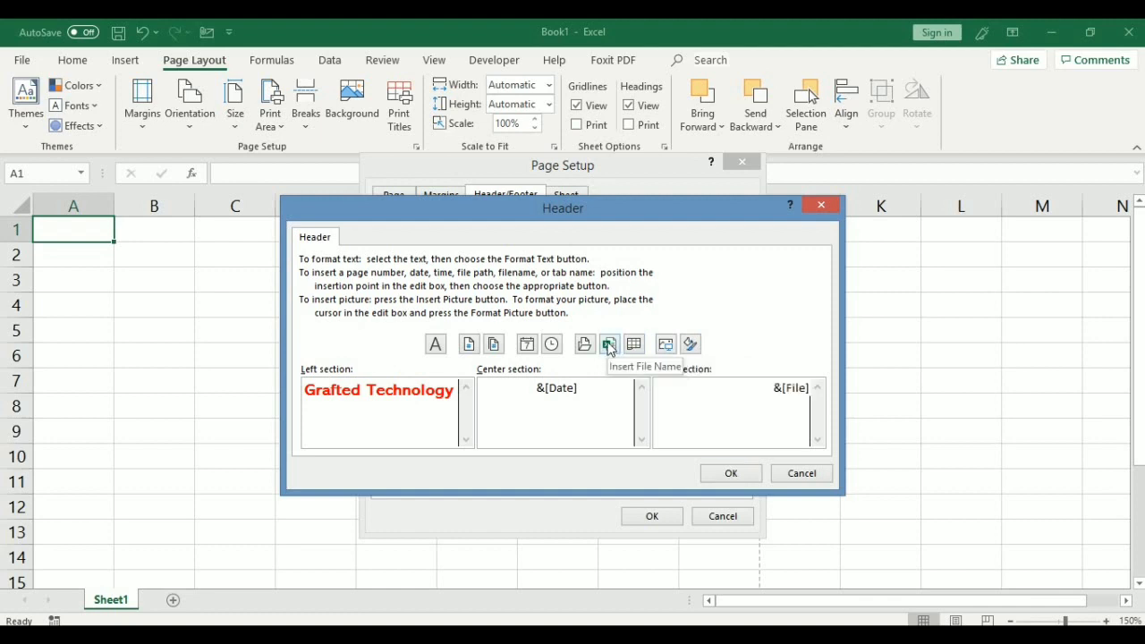
{"action": "left_click", "coordinate": [731, 474]}
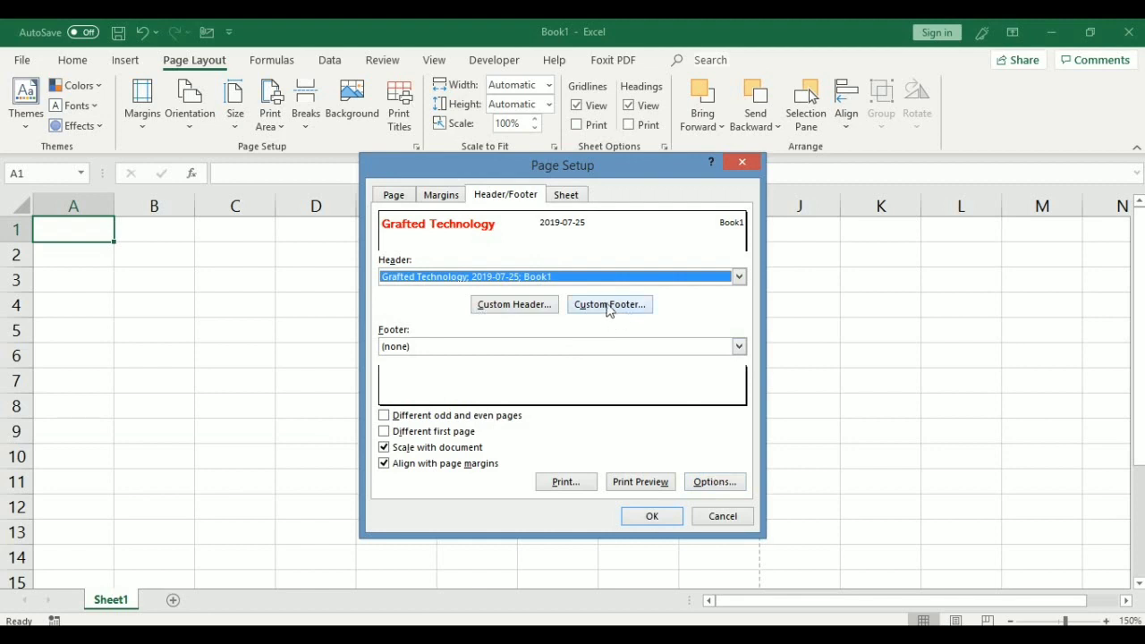
Step: Start a custom footer with the page number code &[Page] in its right section
{"action": "left_click", "coordinate": [608, 306]}
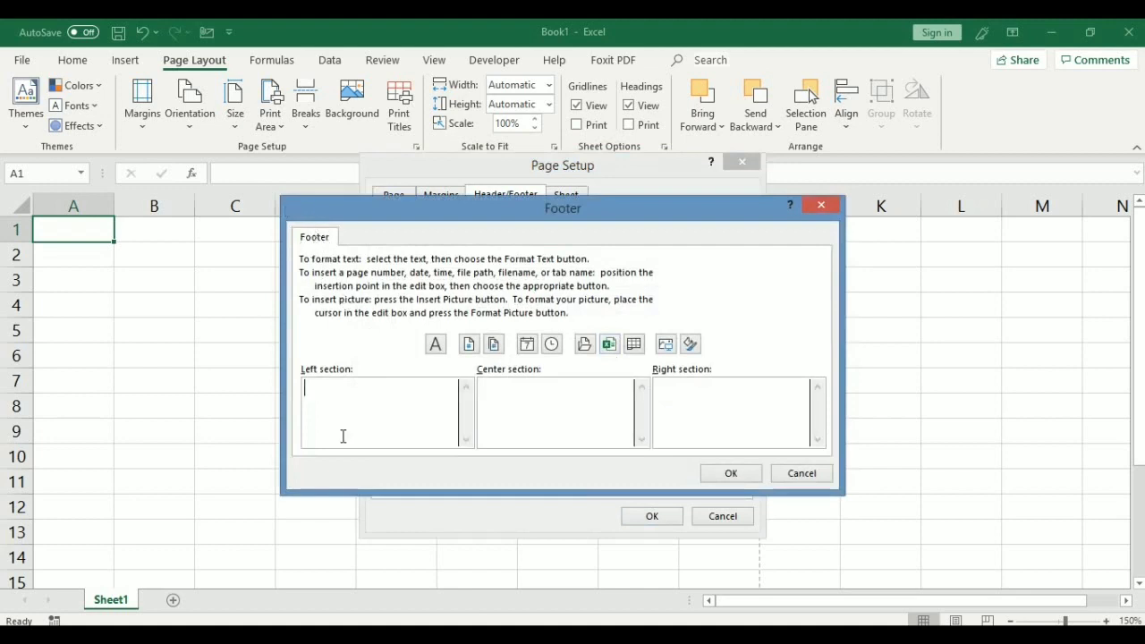
{"action": "left_click", "coordinate": [400, 411]}
{"action": "left_click", "coordinate": [470, 348]}
{"action": "left_click", "coordinate": [357, 396]}
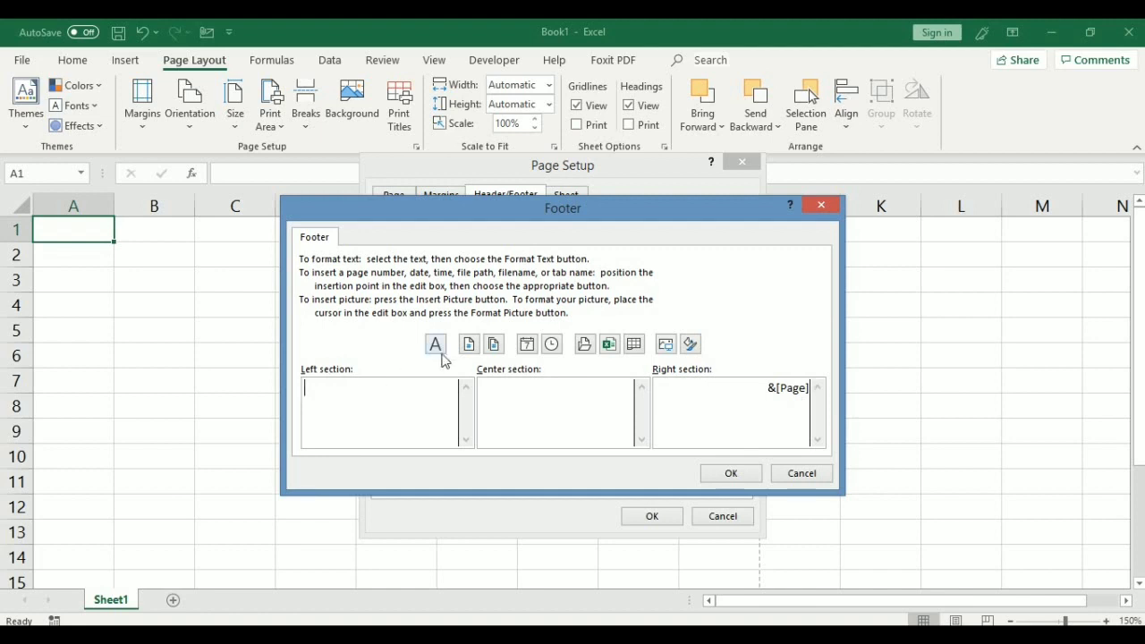
Step: Insert a computer picture from a Bing image search into the footer's left section
{"action": "left_click", "coordinate": [665, 346]}
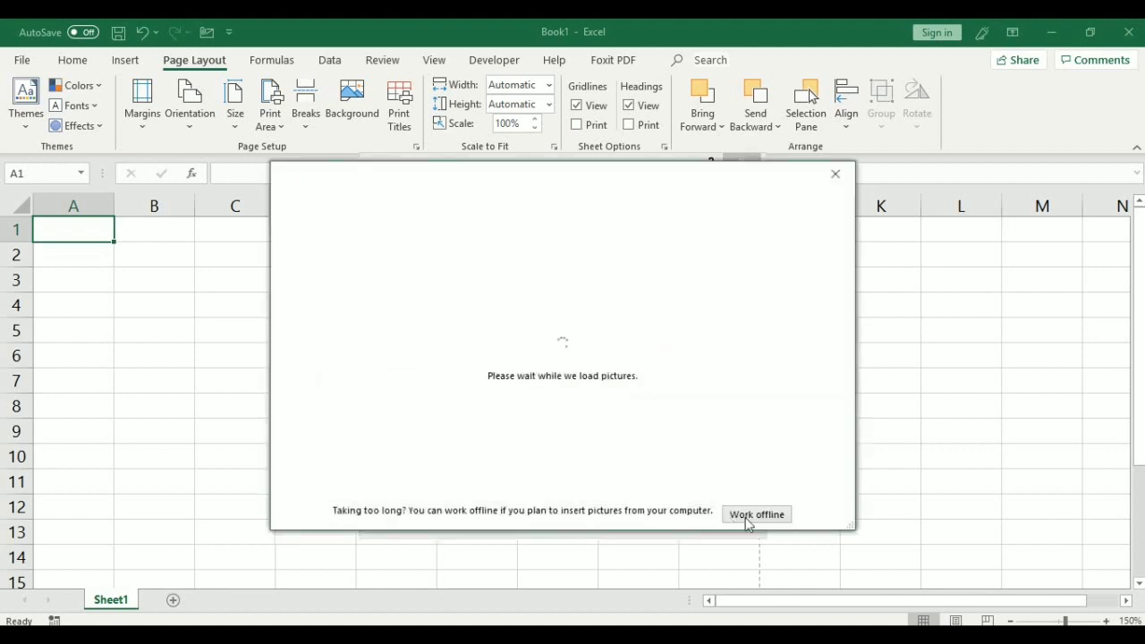
{"action": "left_click", "coordinate": [752, 516]}
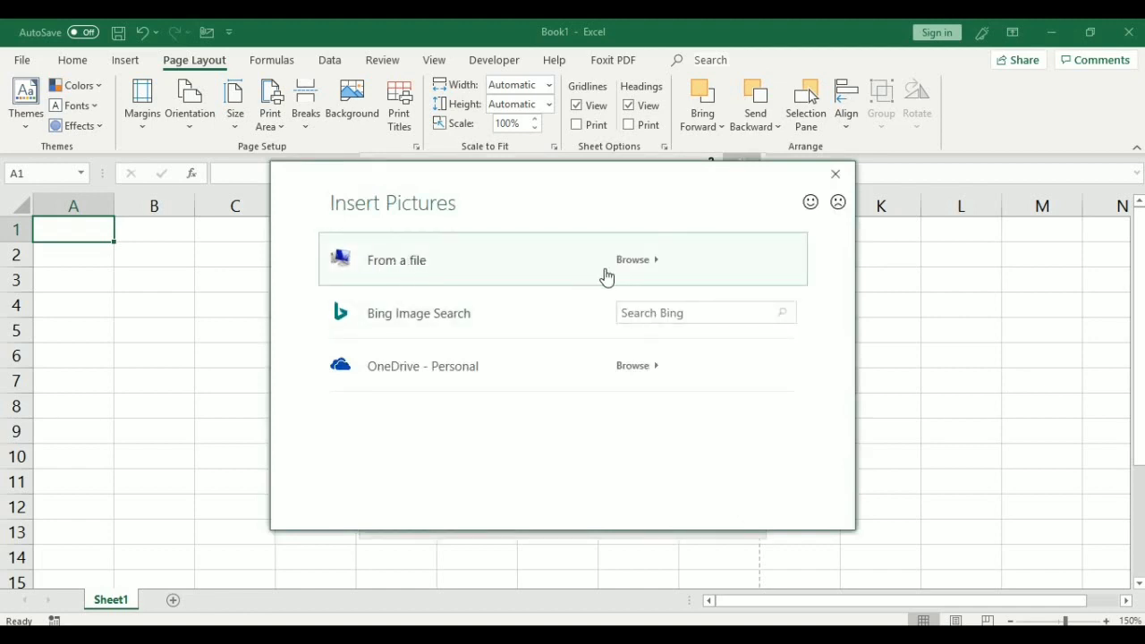
{"action": "left_click", "coordinate": [641, 313]}
{"action": "type", "text": "computer"}
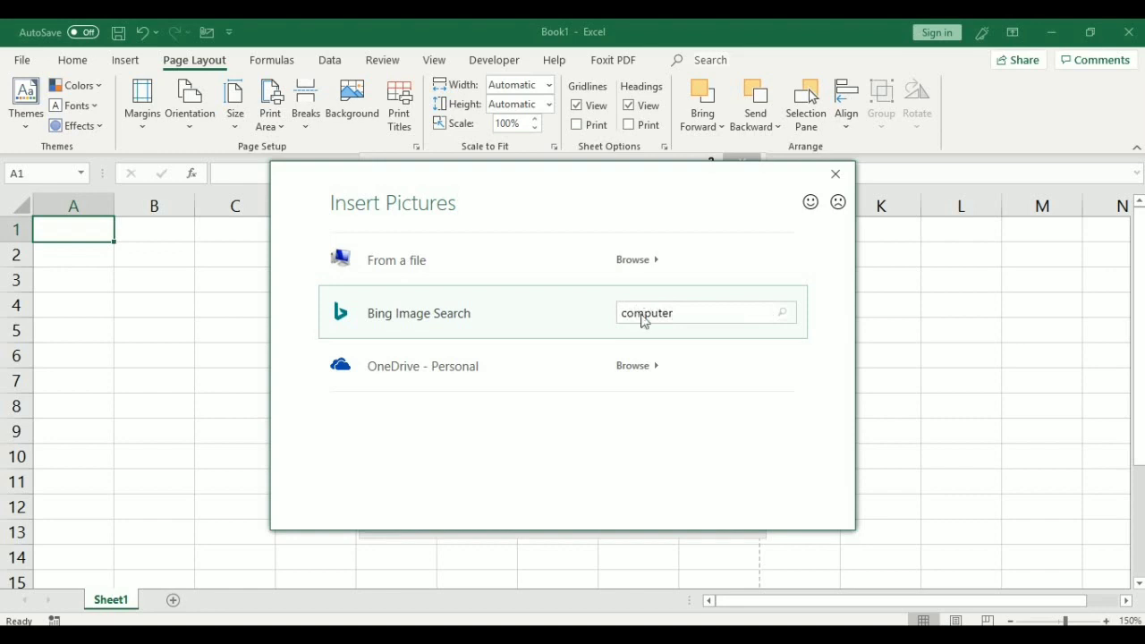
{"action": "key", "text": "Return"}
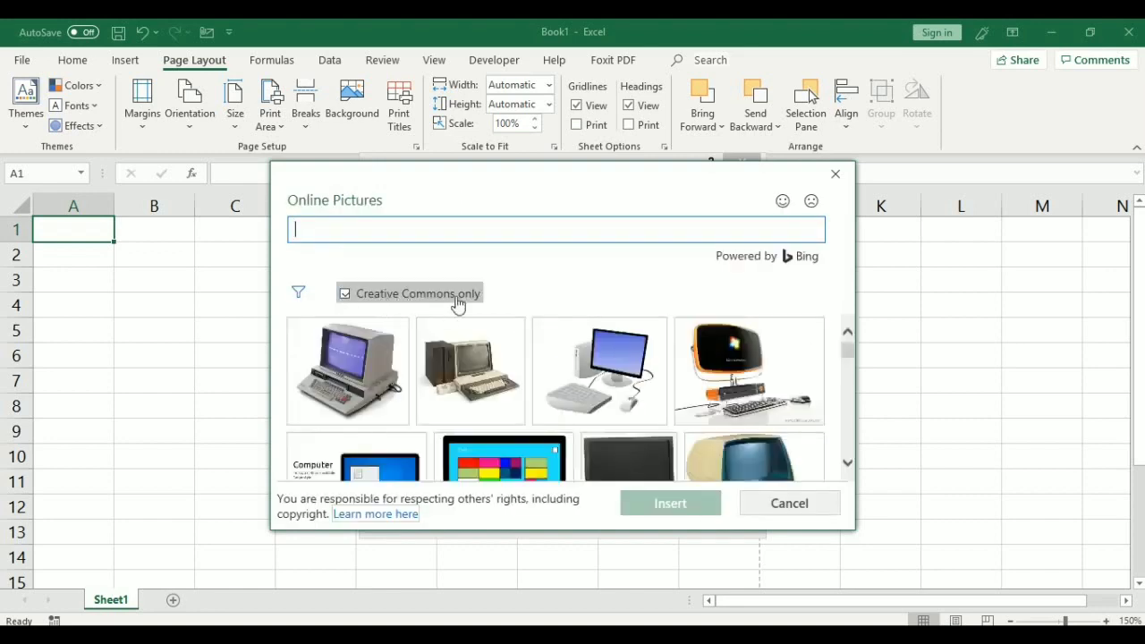
{"action": "left_click", "coordinate": [587, 376]}
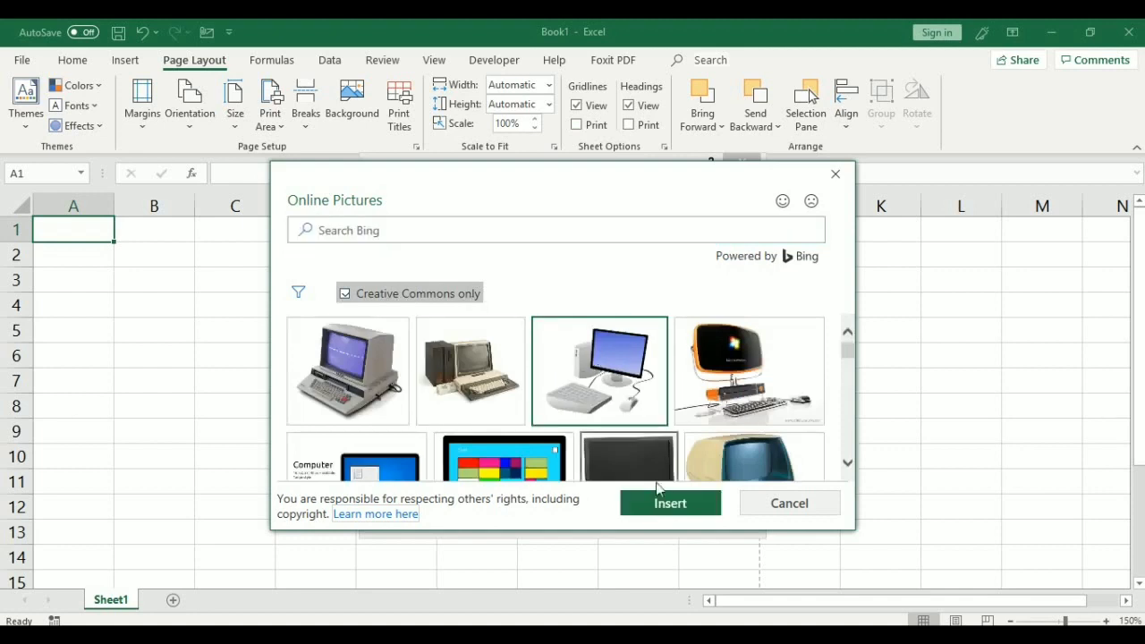
{"action": "left_click", "coordinate": [669, 503]}
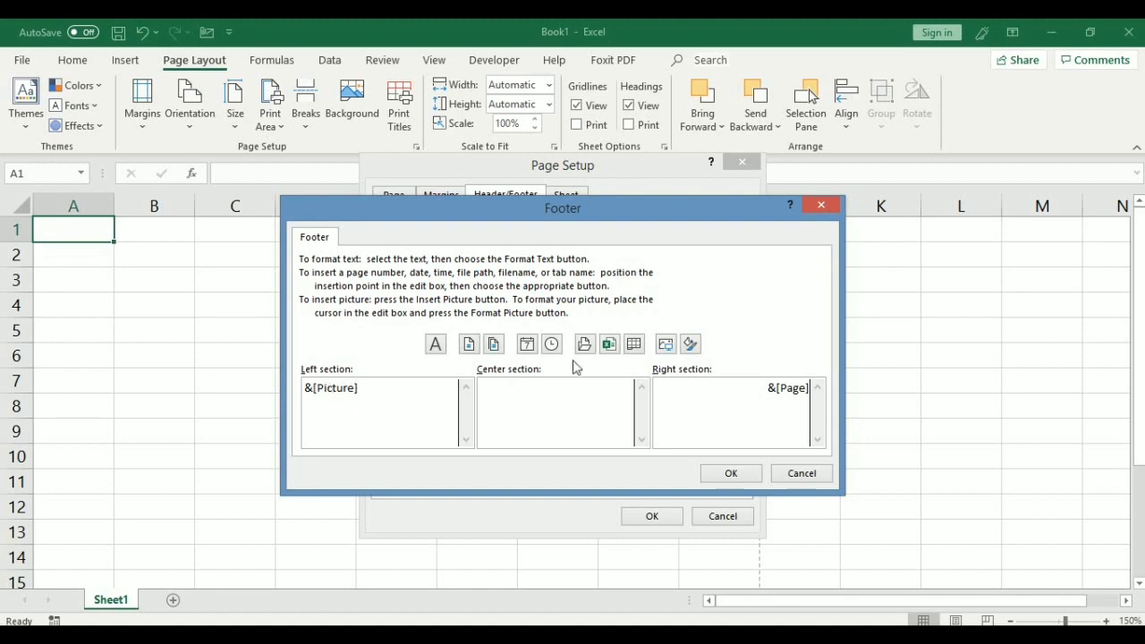
Step: Resize the footer picture to 2 cm height with aspect ratio locked (17%)
{"action": "left_click", "coordinate": [691, 344]}
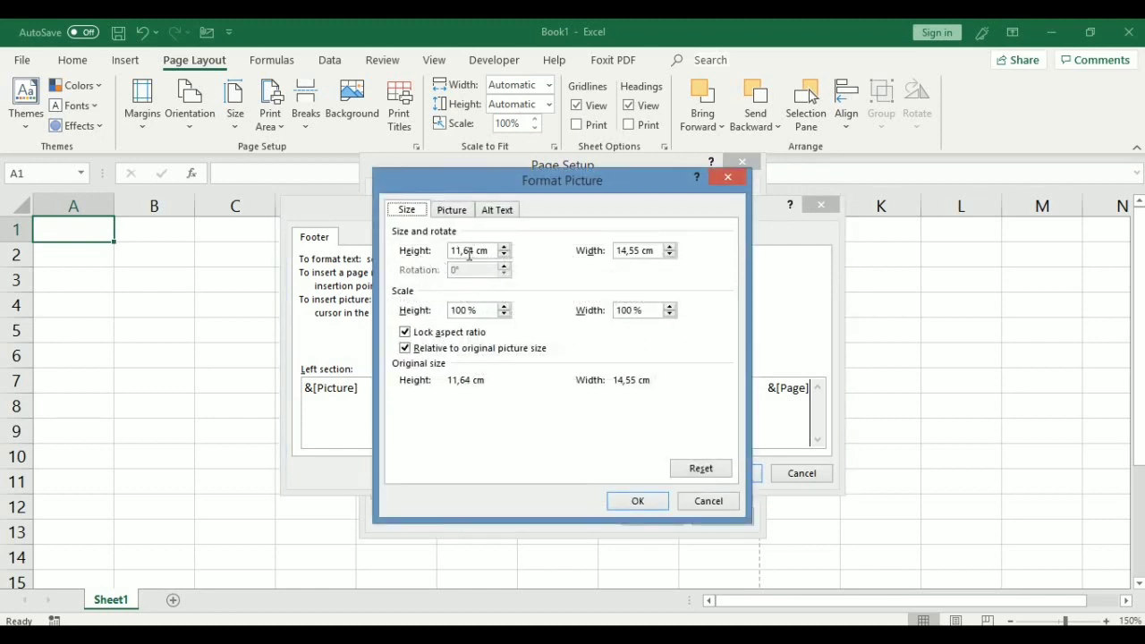
{"action": "left_click", "coordinate": [475, 251]}
{"action": "key", "text": "BackSpace"}
{"action": "key", "text": "BackSpace"}
{"action": "key", "text": "BackSpace"}
{"action": "key", "text": "BackSpace"}
{"action": "left_click", "coordinate": [641, 251]}
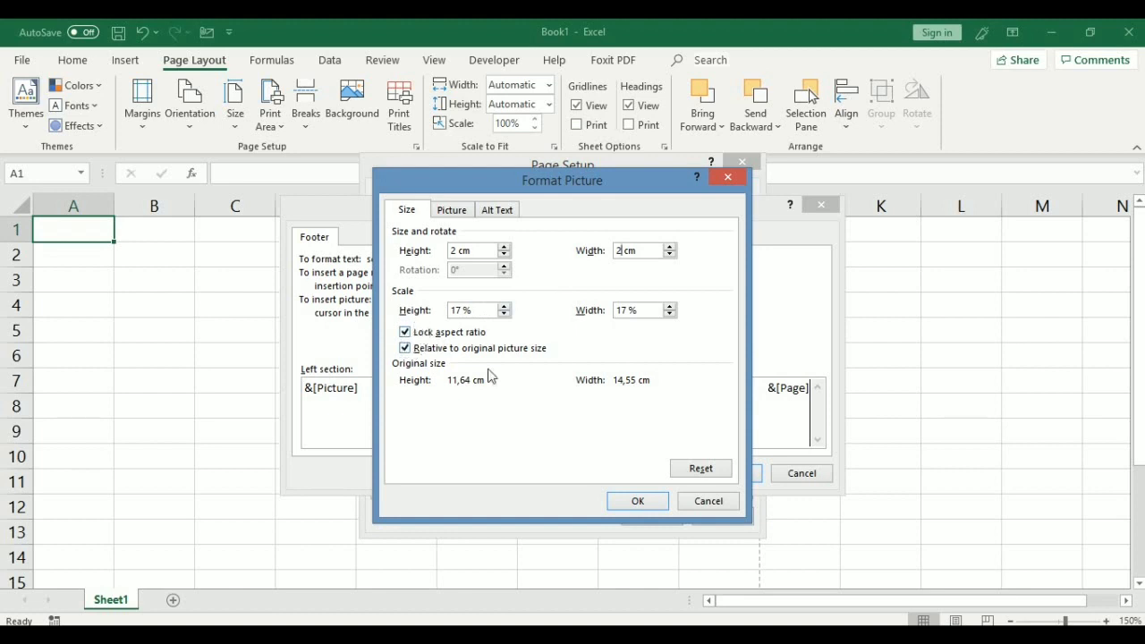
{"action": "left_click", "coordinate": [638, 503]}
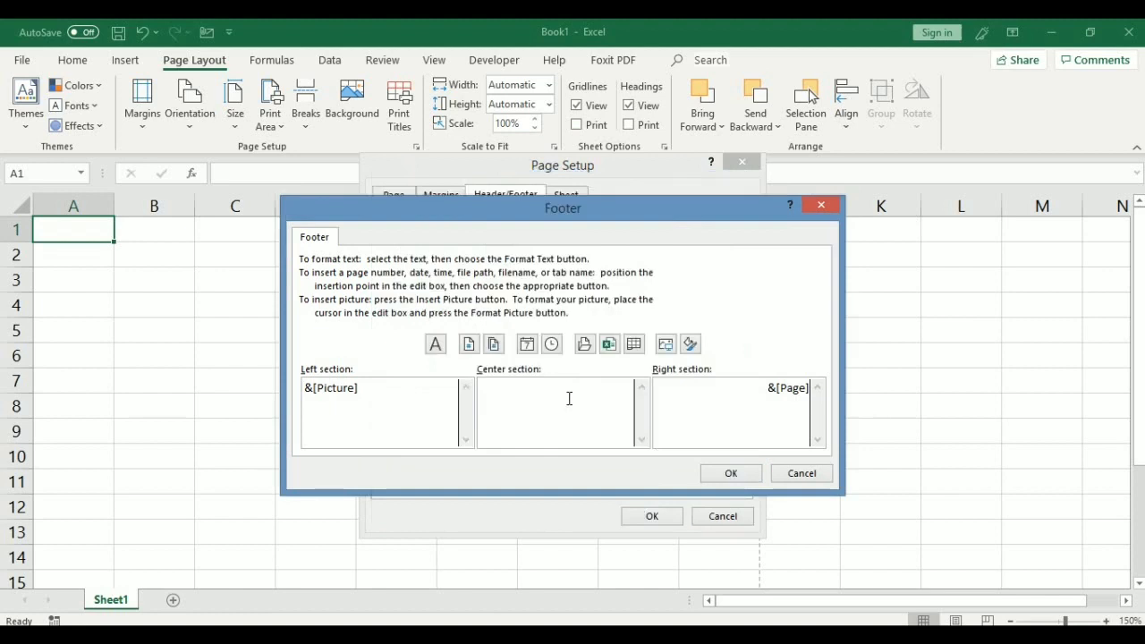
Step: Confirm the footer, then close Page Setup with OK to return to Sheet1
{"action": "left_click", "coordinate": [723, 474]}
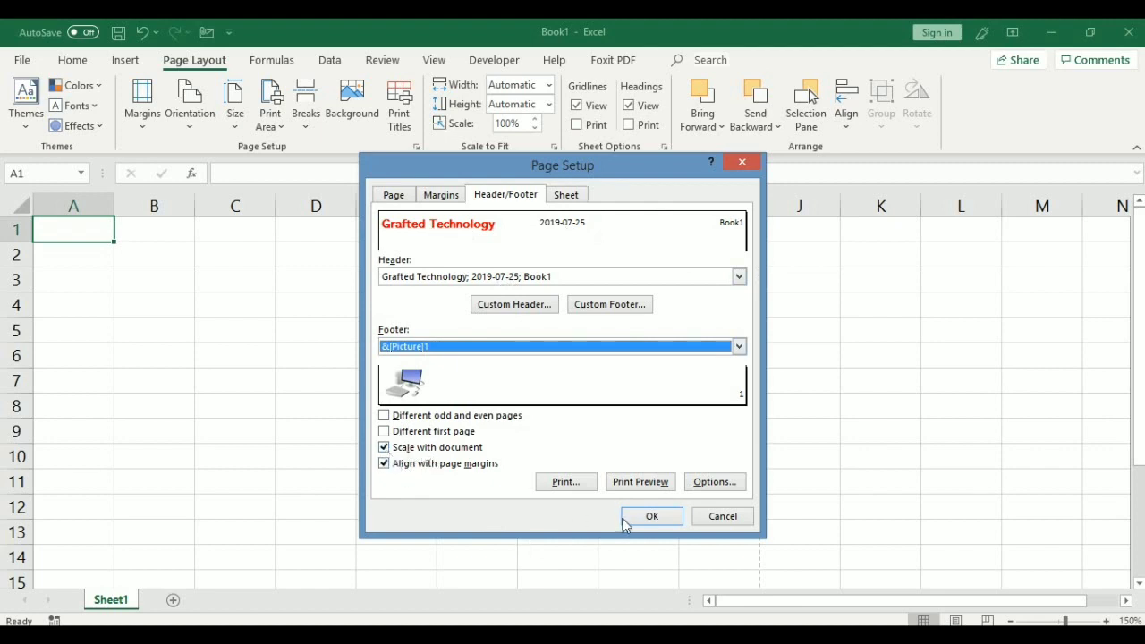
{"action": "left_click", "coordinate": [653, 516]}
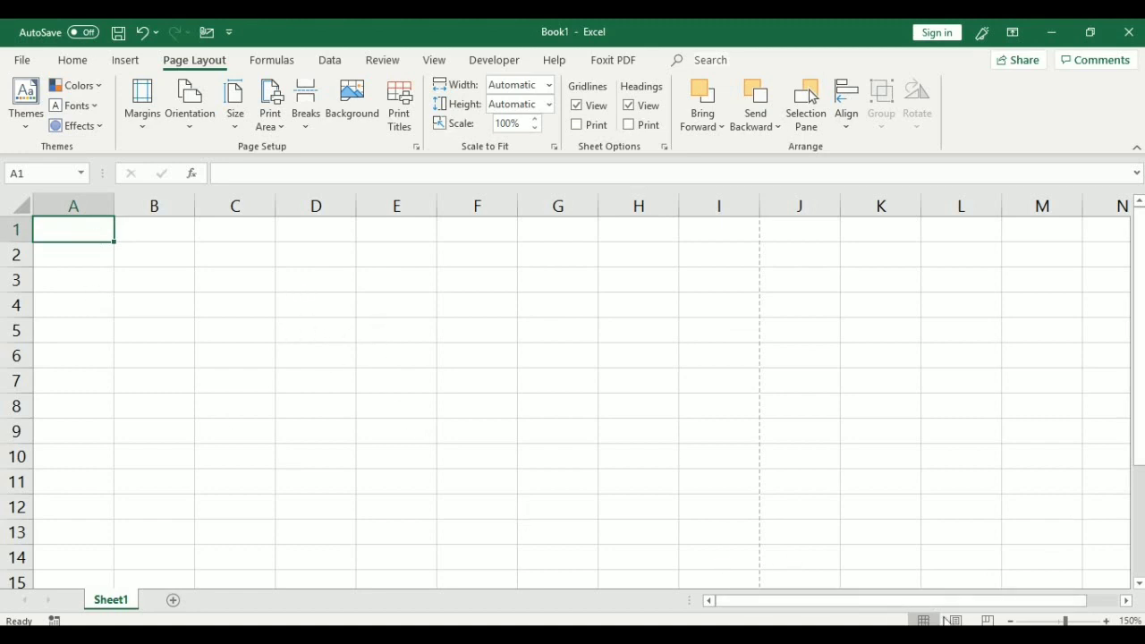
Step: Switch to Page Layout view and scroll to check the red header and computer-picture footer
{"action": "left_click", "coordinate": [956, 620]}
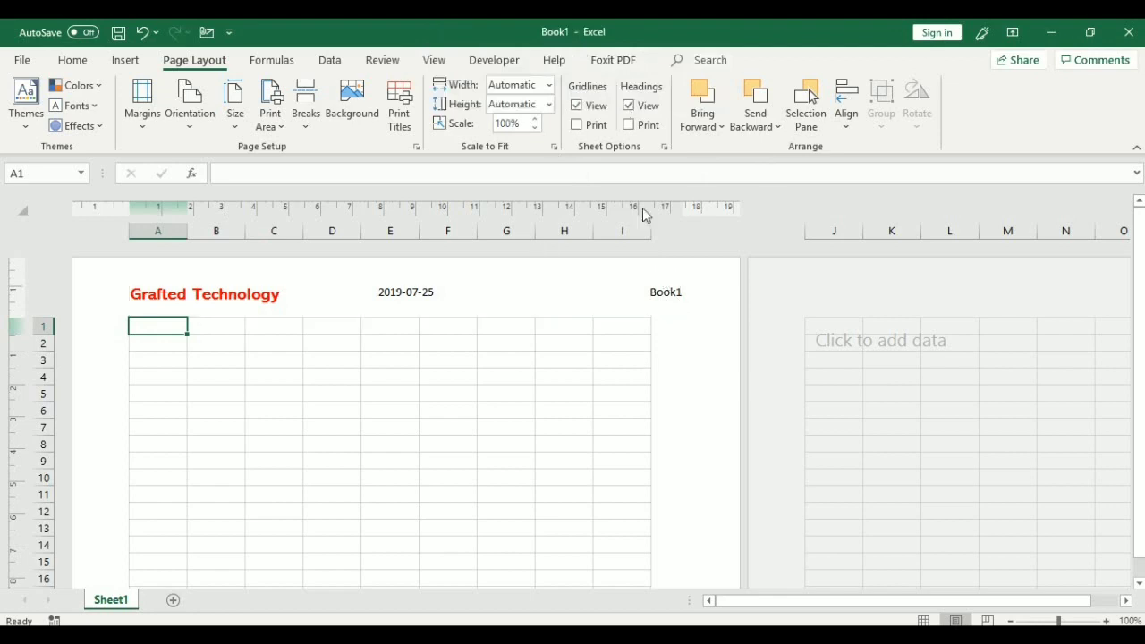
{"action": "scroll", "coordinate": [723, 361], "scroll_direction": "down", "scroll_amount": 5}
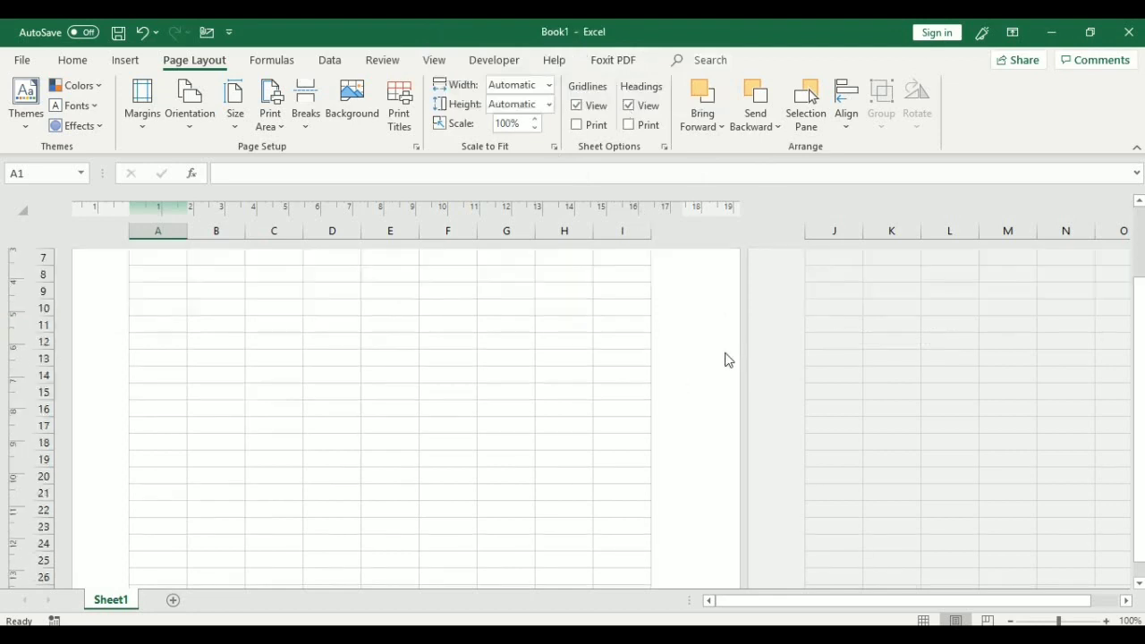
{"action": "scroll", "coordinate": [718, 361], "scroll_direction": "down", "scroll_amount": 5}
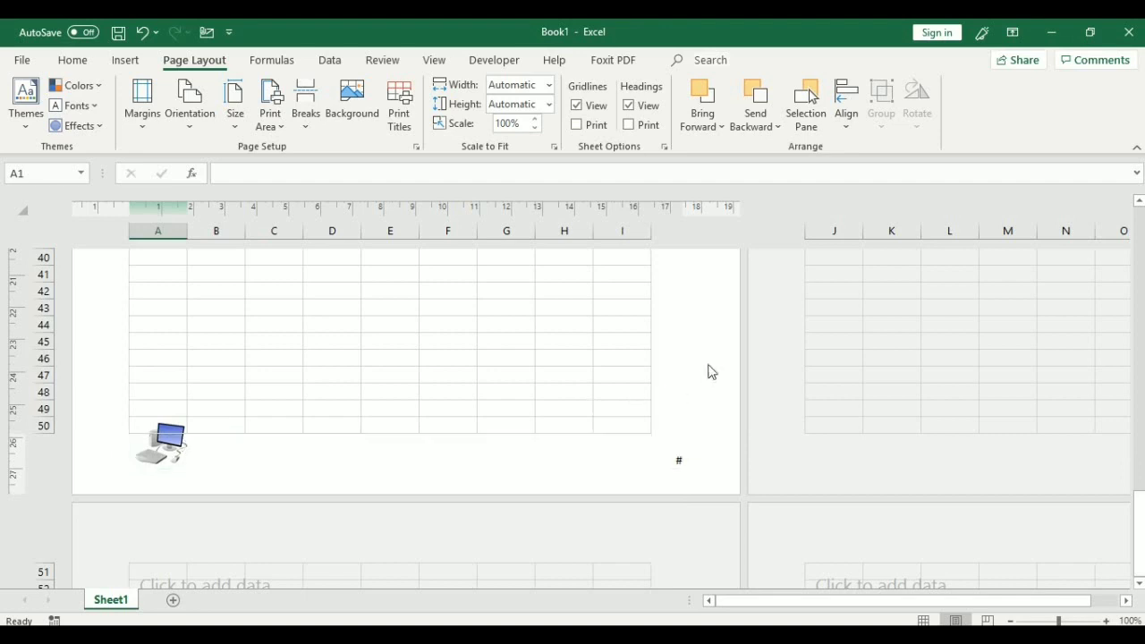
{"action": "scroll", "coordinate": [708, 370], "scroll_direction": "up", "scroll_amount": 12}
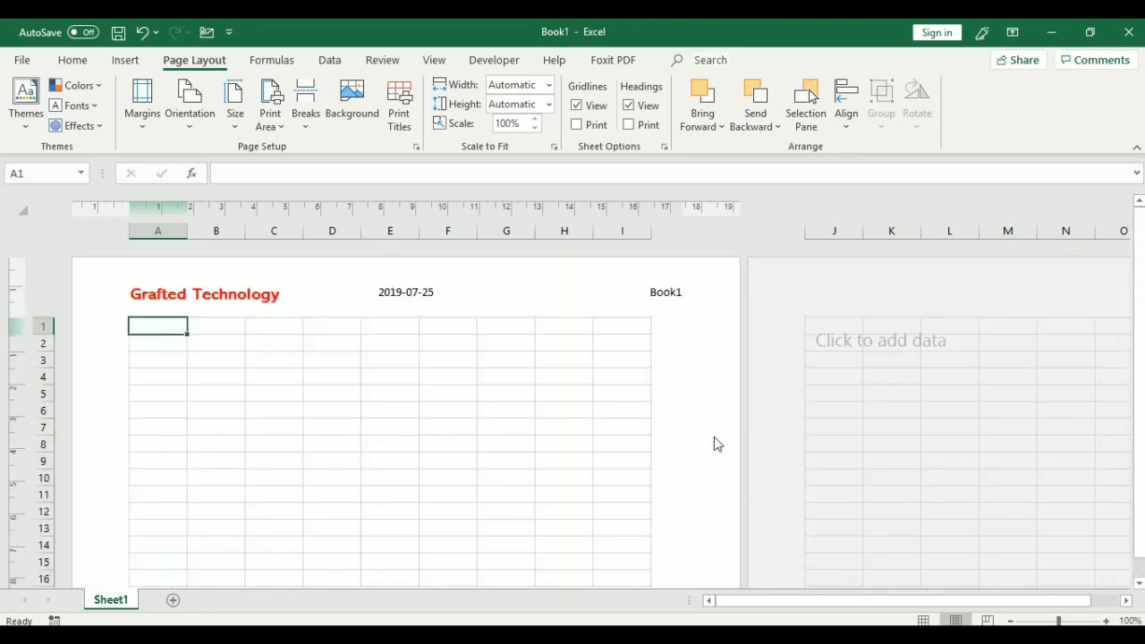